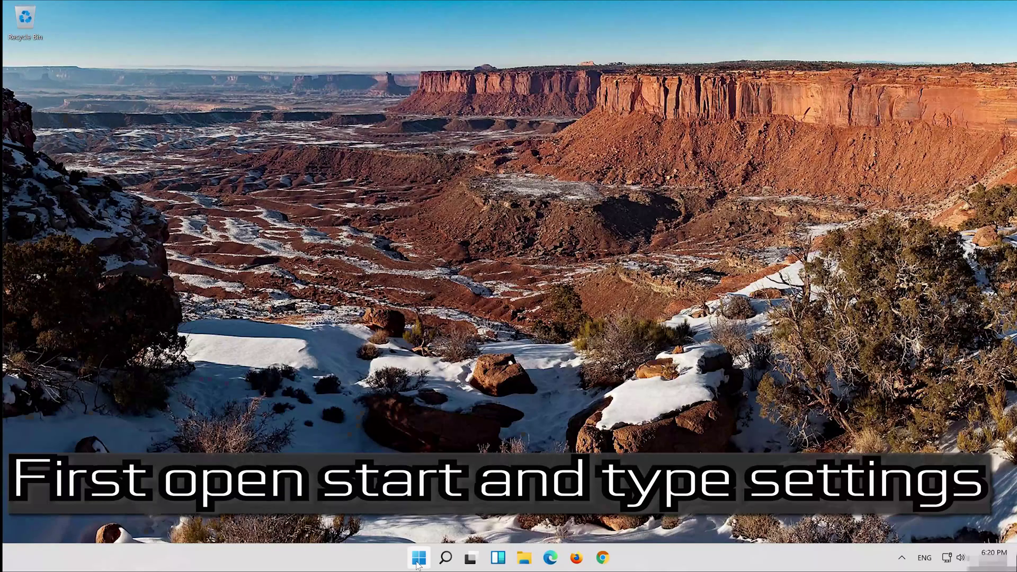
Search the Start menu for 'settings'
type("se")
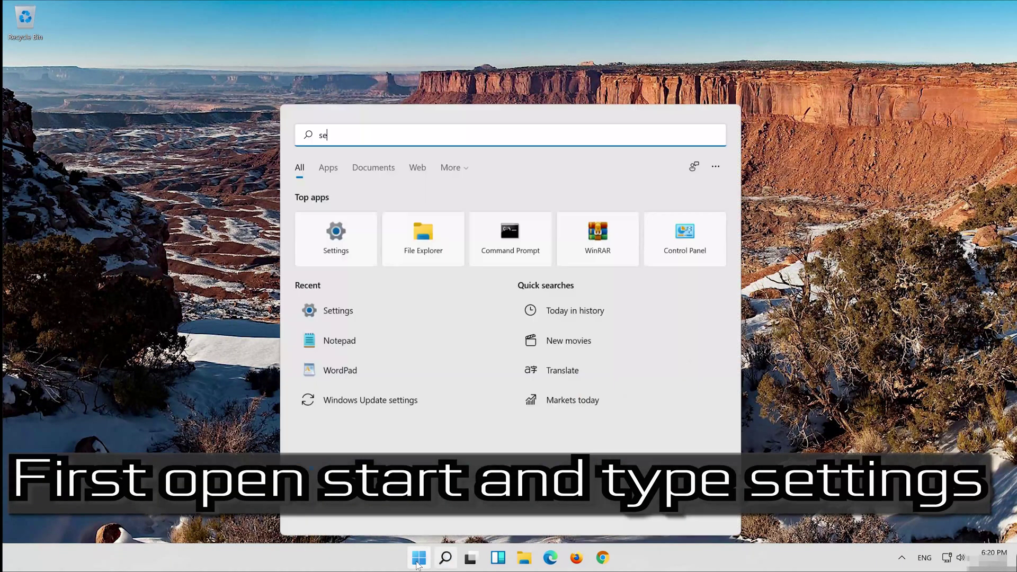
type("ttings")
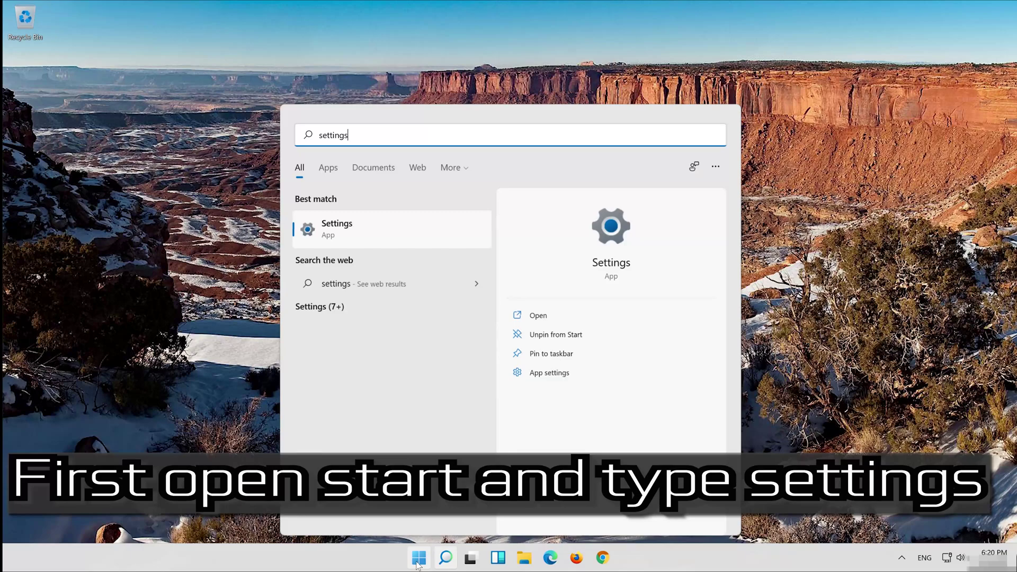
Open Settings > Apps > Apps & features and bring up Microsoft Store's options menu
left_click(382, 245)
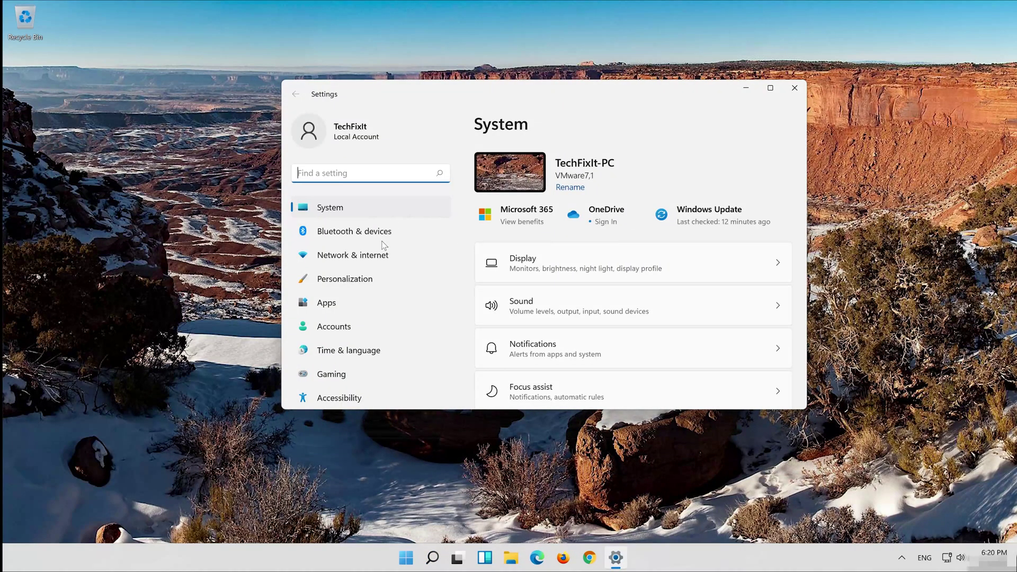
left_click(353, 309)
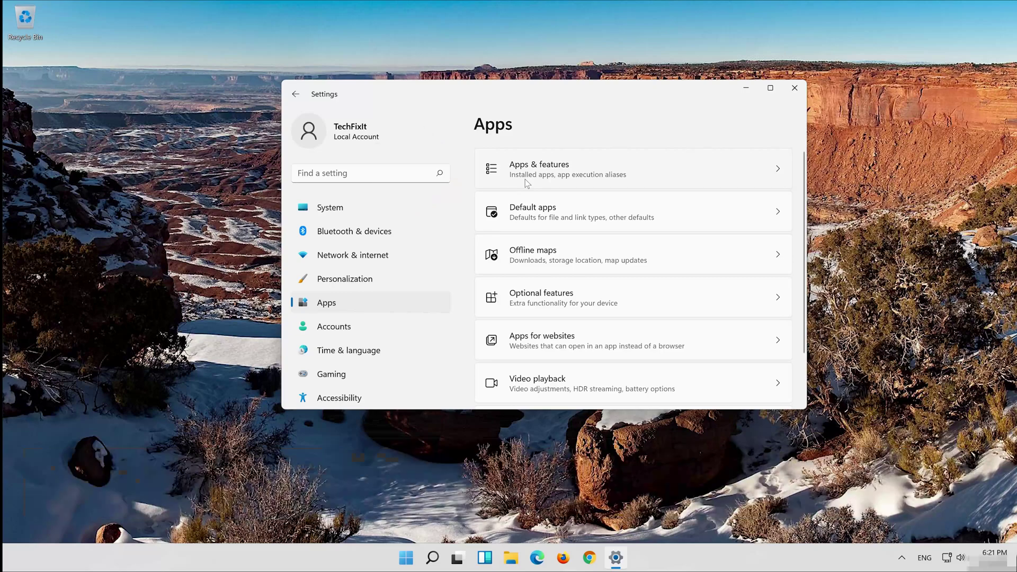
left_click(526, 181)
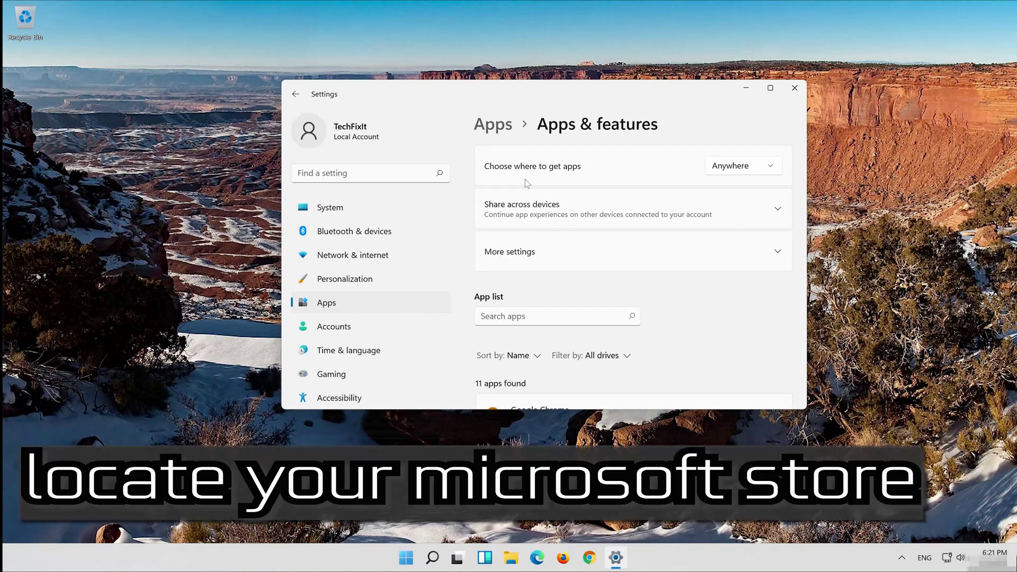
scroll(655, 272, "down", 10)
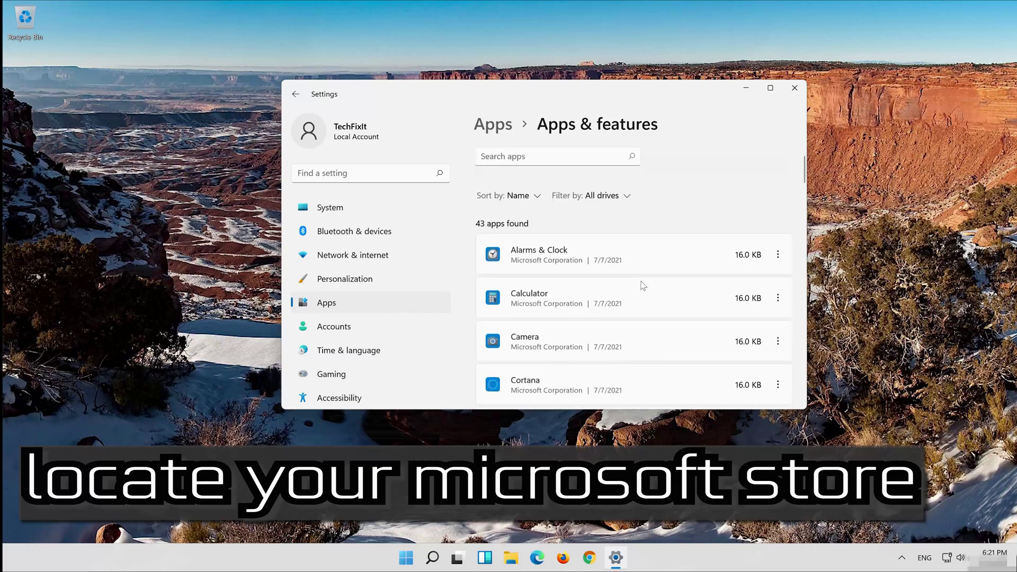
scroll(642, 286, "down", 5)
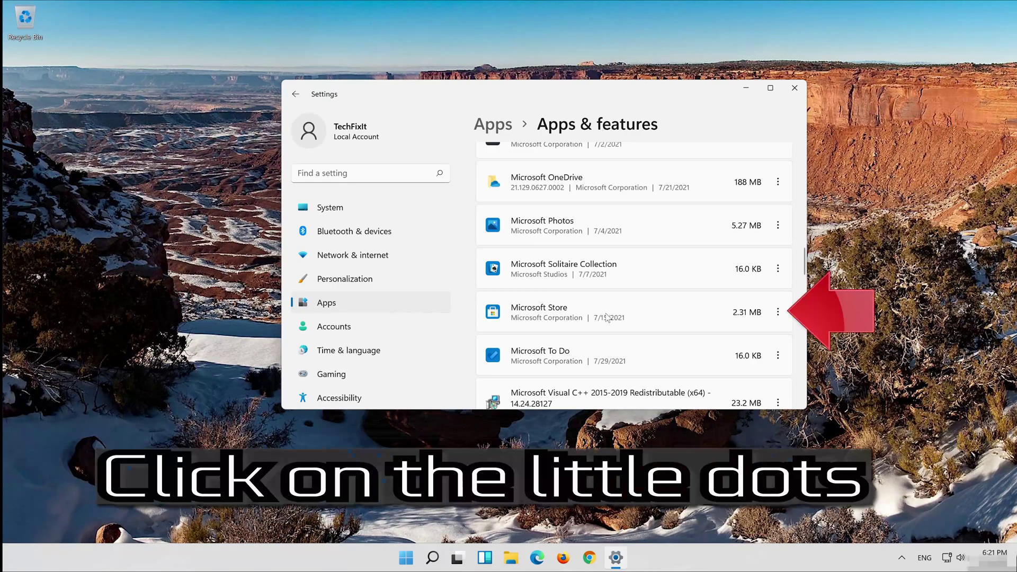
left_click(778, 313)
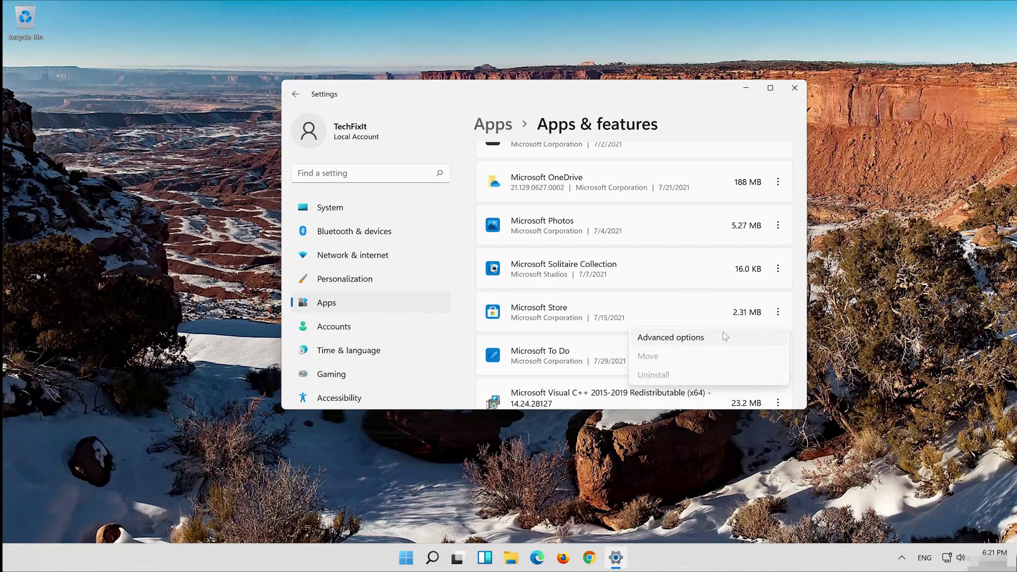
Repair Microsoft Store from the Reset section of its Advanced options
left_click(723, 334)
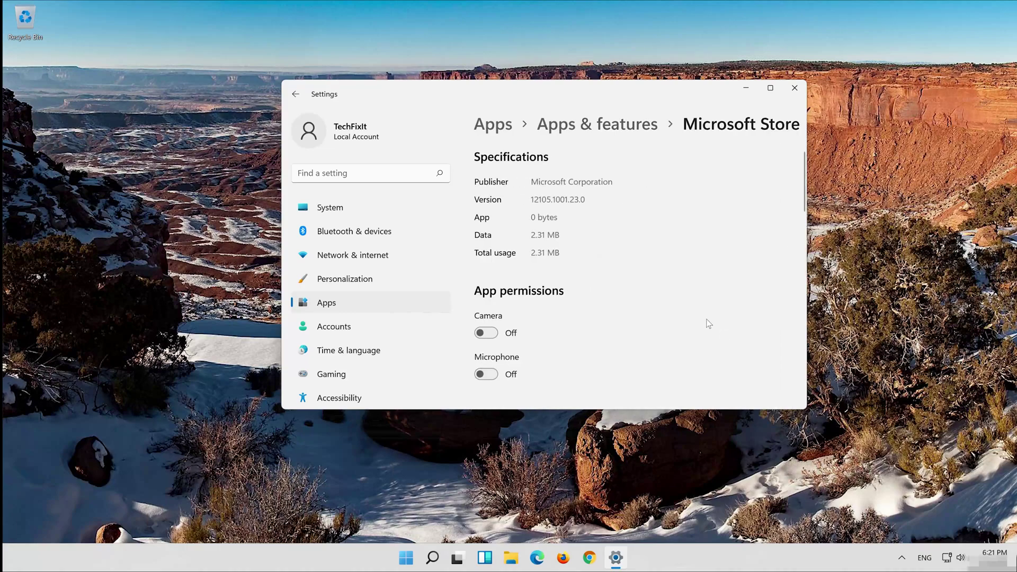
scroll(659, 269, "down", 5)
scroll(664, 269, "down", 4)
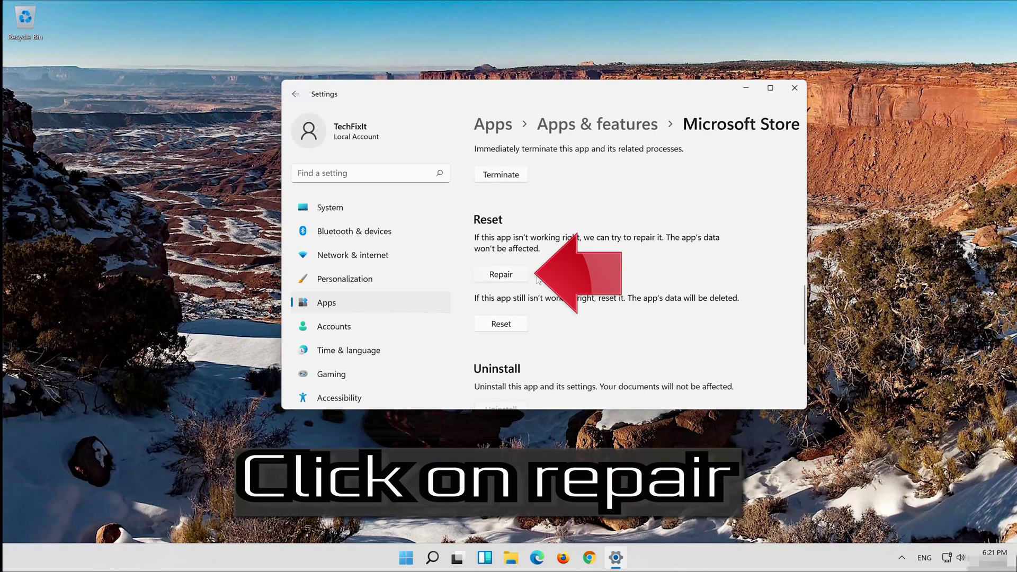
left_click(494, 275)
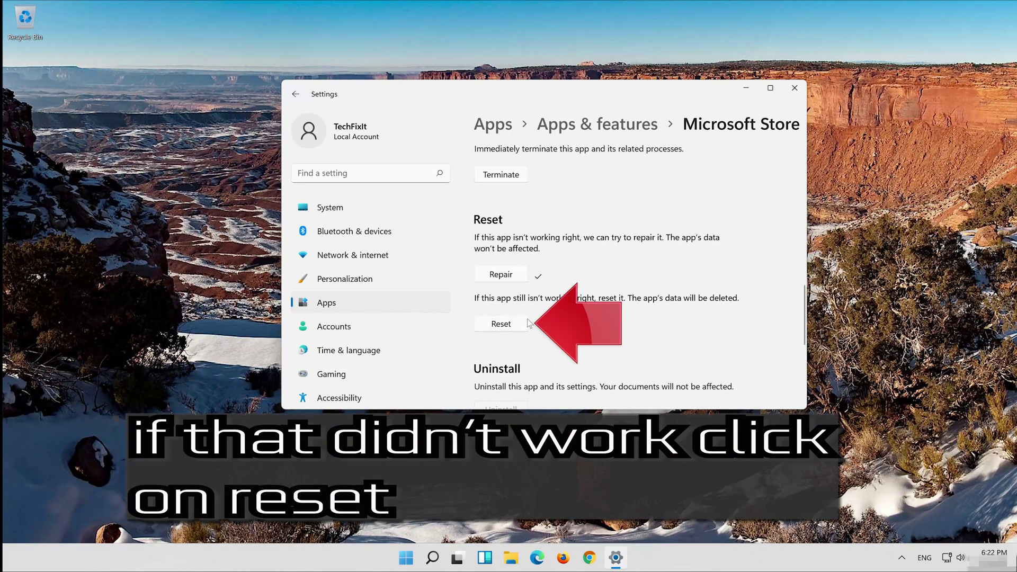
Reset Microsoft Store, confirming deletion of its data, then close Settings
left_click(496, 323)
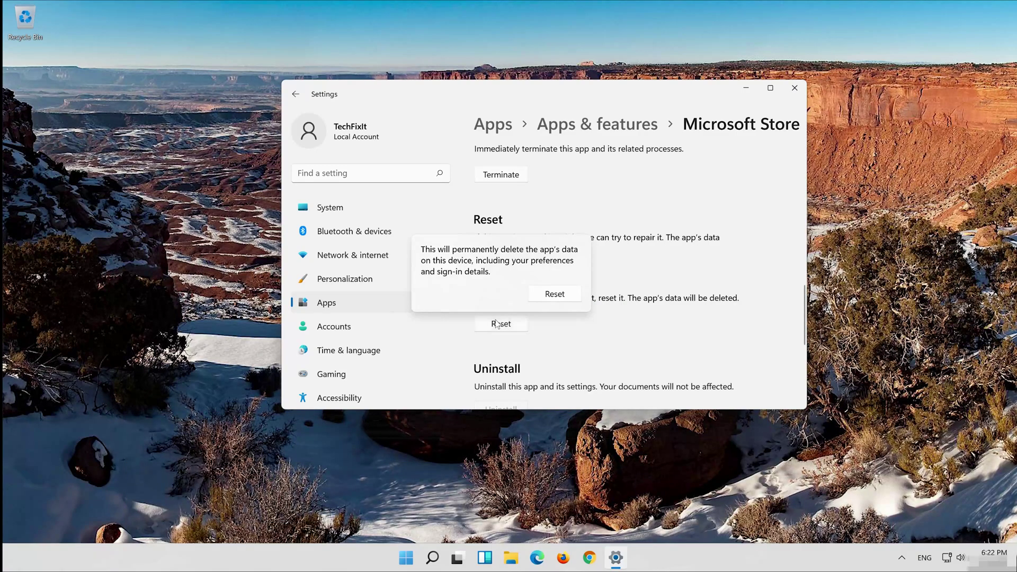
left_click(554, 298)
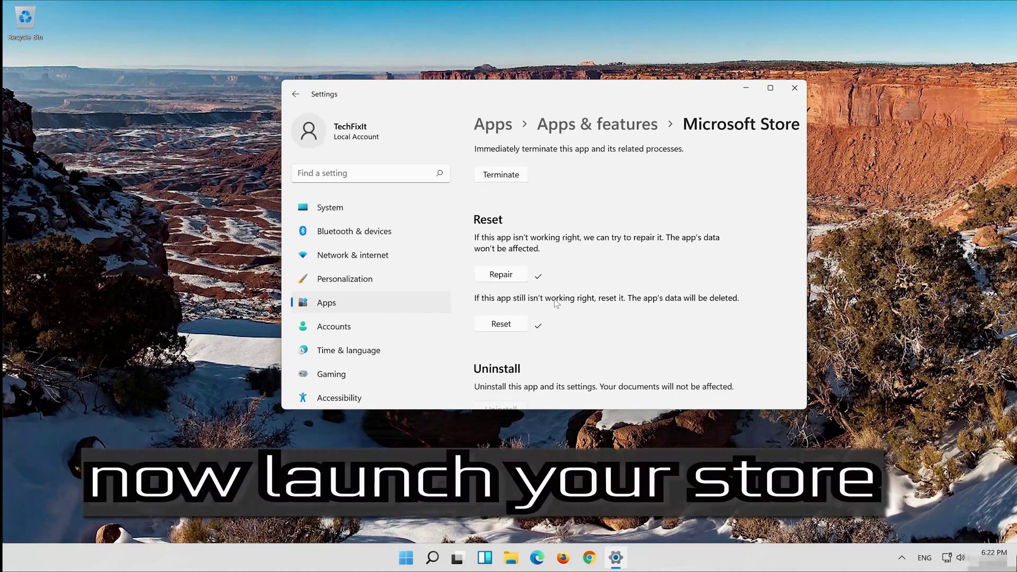
scroll(555, 303, "up", 3)
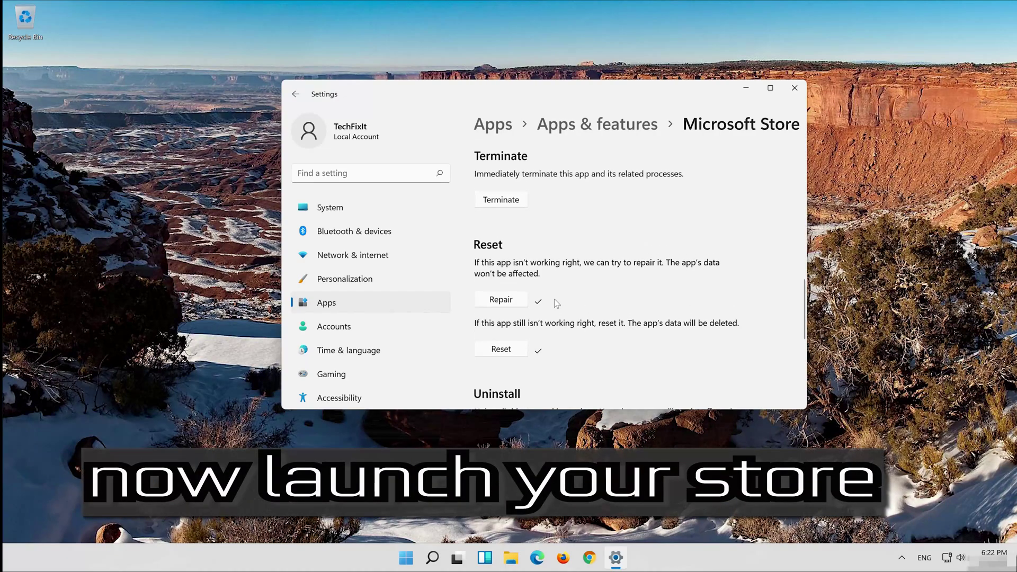
left_click(795, 88)
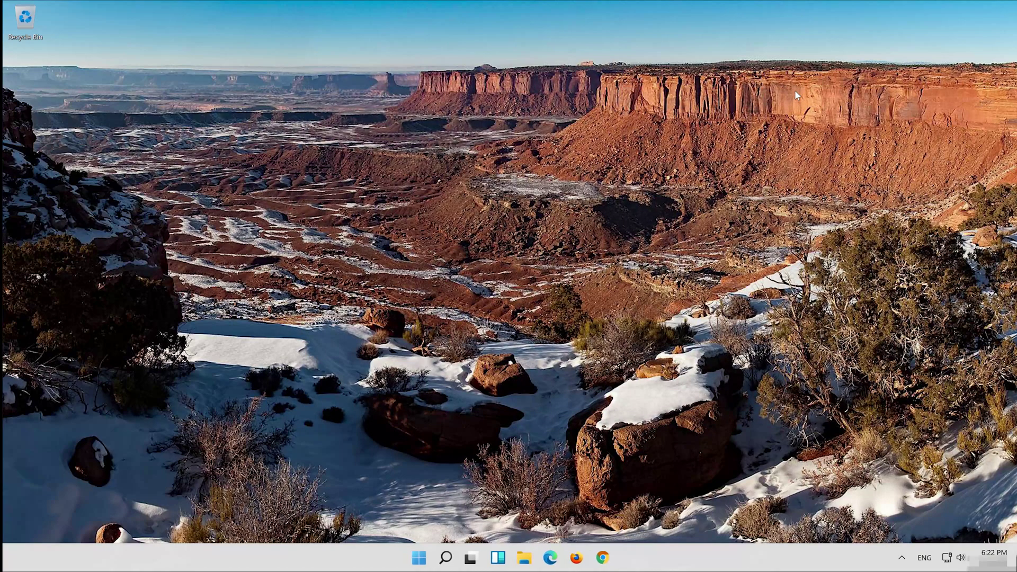
Launch Microsoft Store from Start and move its window to the right
left_click(426, 561)
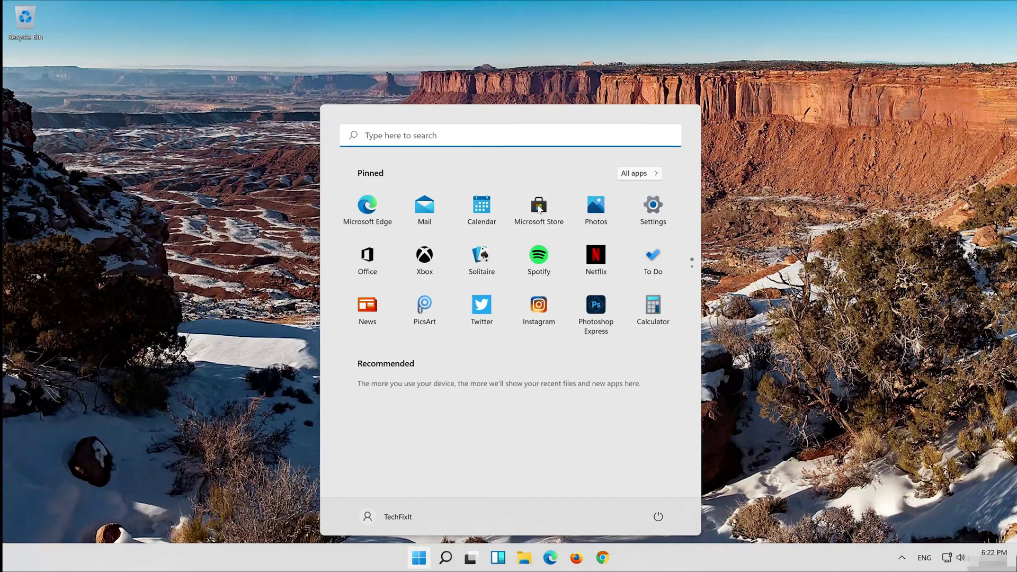
left_click(537, 207)
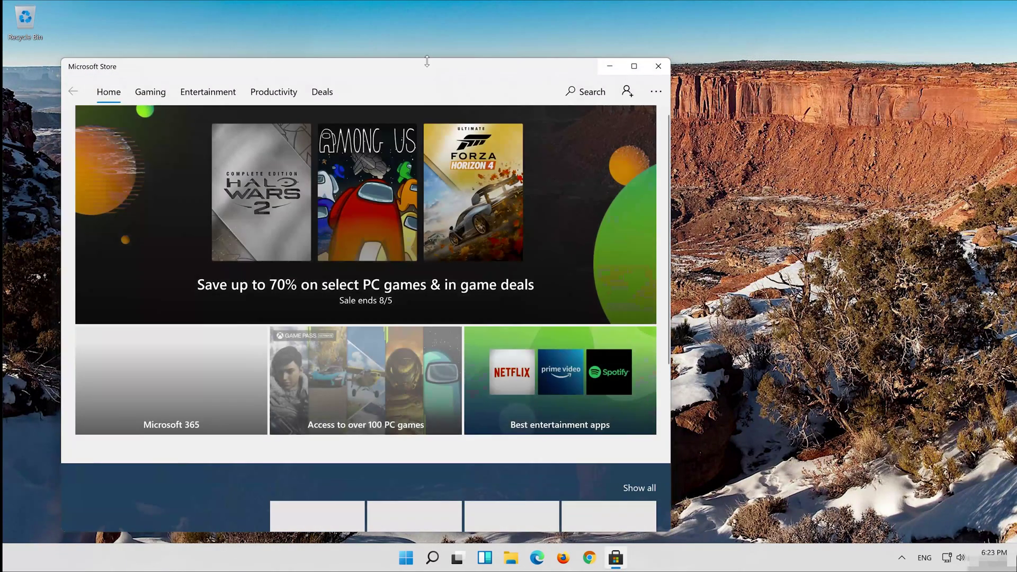
left_click_drag(426, 63, 678, 40)
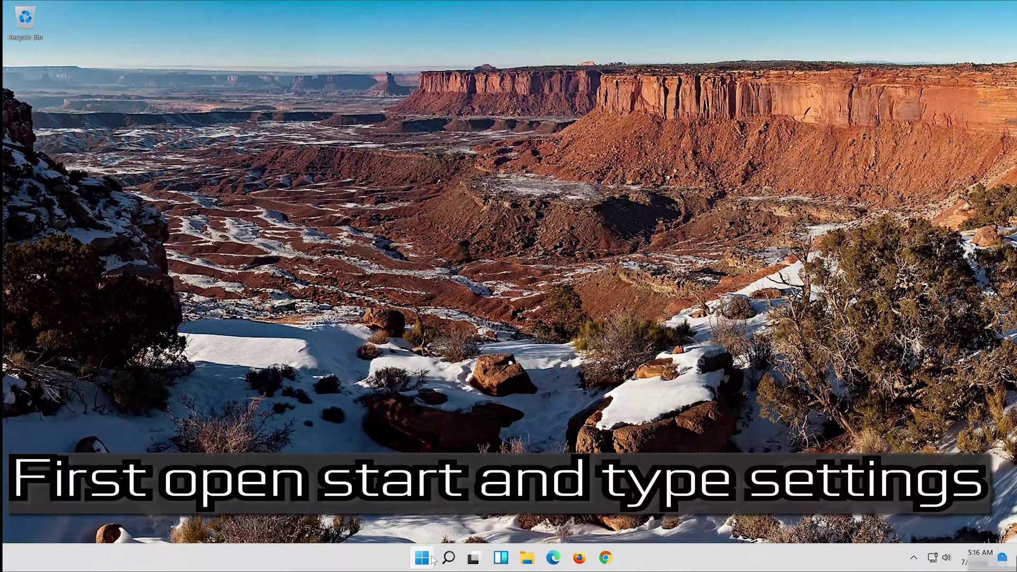
Reopen Settings through a Start search for 'settings' and go to System
left_click(423, 558)
type("settings")
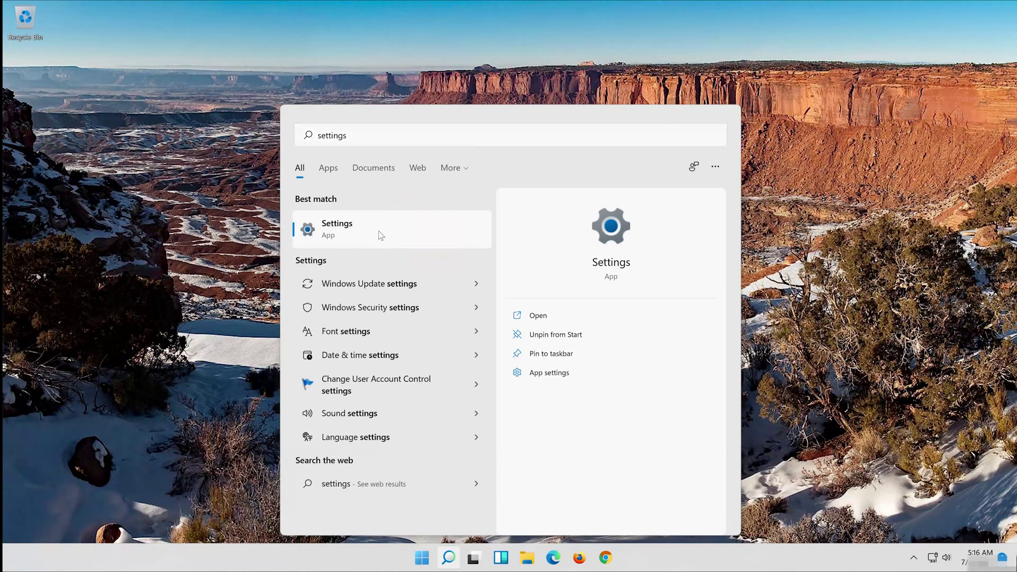
left_click(381, 235)
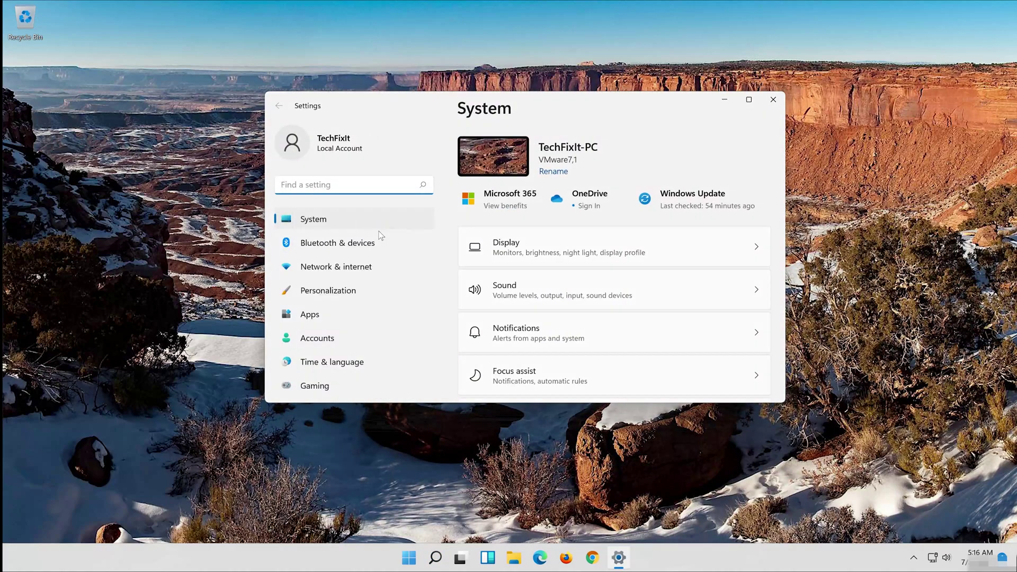
left_click(334, 224)
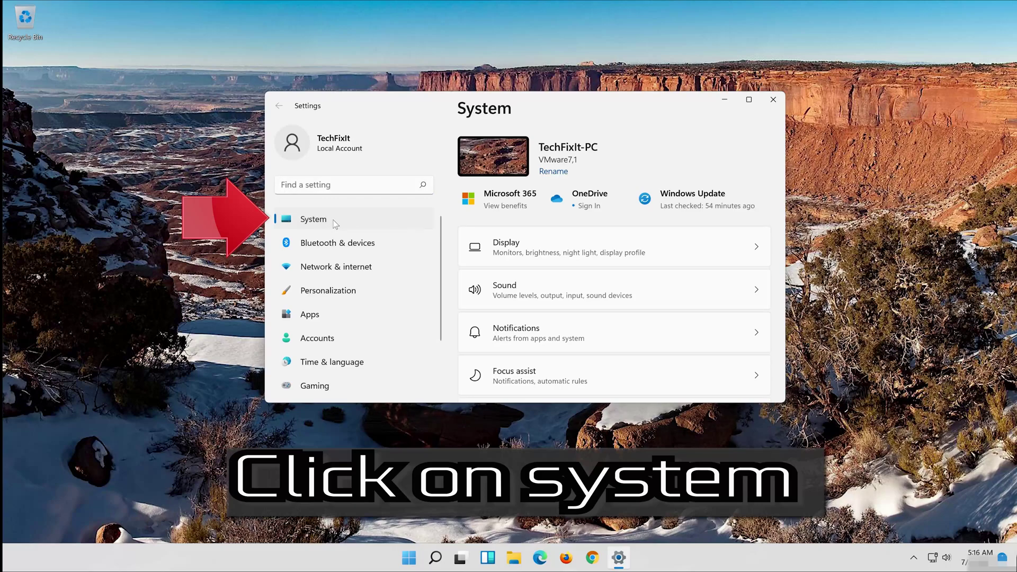
Run the Windows Store Apps troubleshooter under System > Troubleshoot > Other troubleshooters
scroll(581, 326, "down", 2)
scroll(581, 326, "down", 3)
scroll(580, 322, "down", 2)
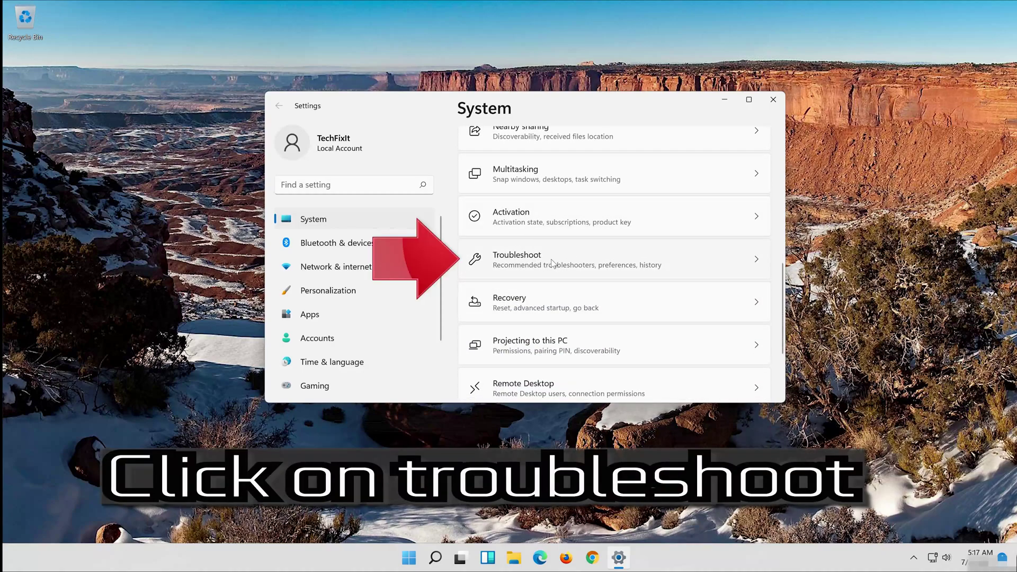
left_click(552, 263)
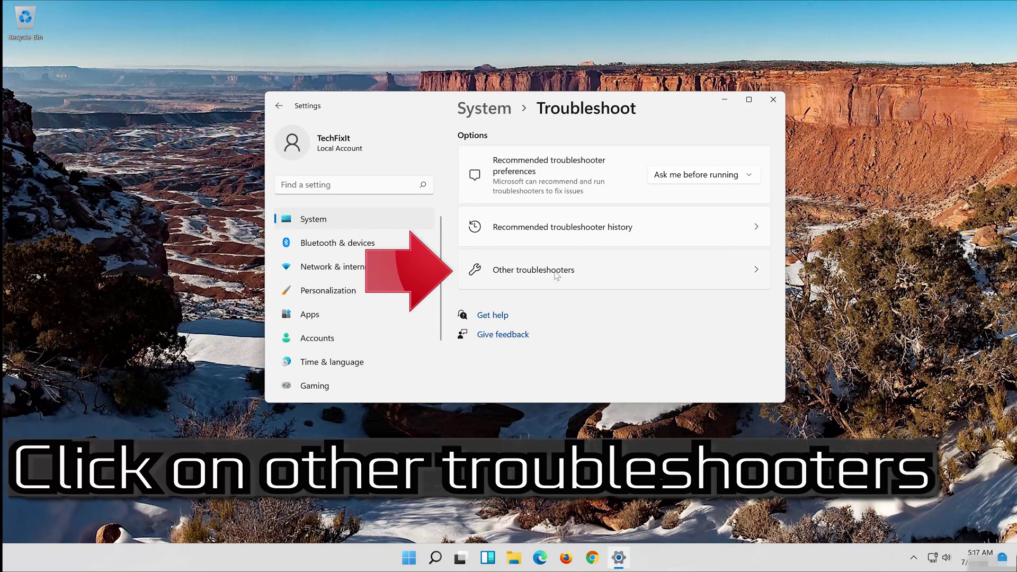
left_click(579, 274)
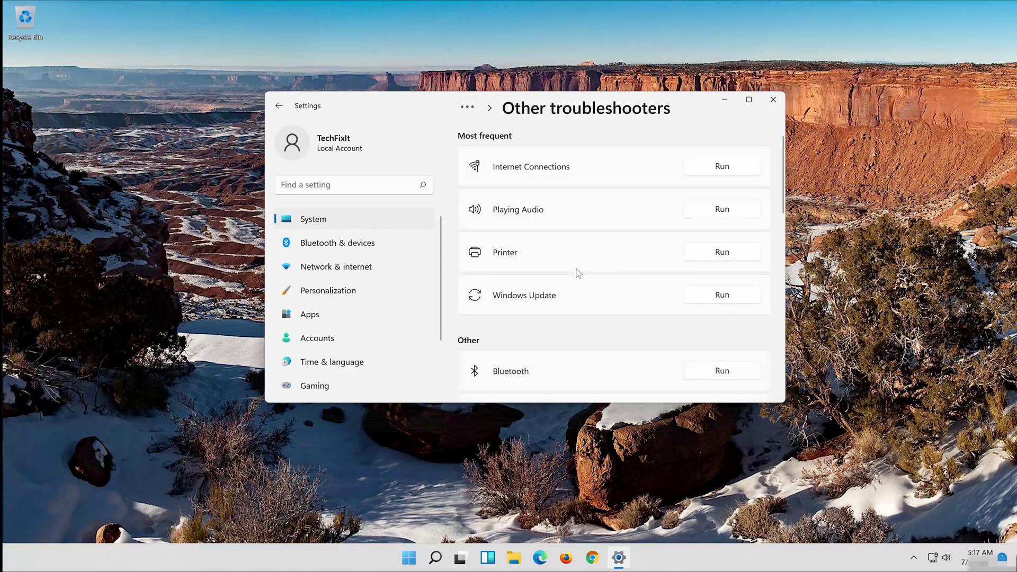
scroll(578, 273, "down", 5)
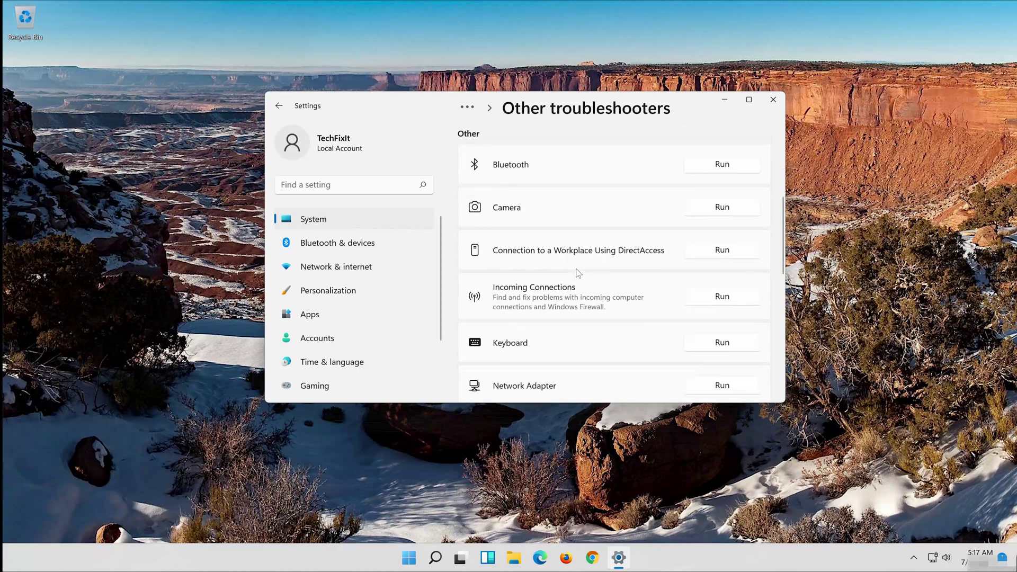
scroll(578, 274, "down", 4)
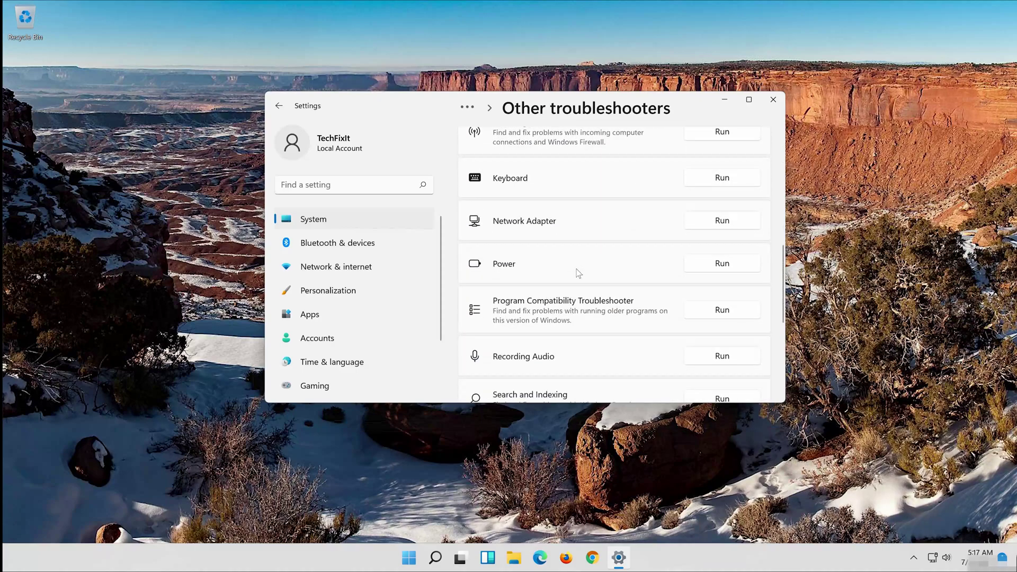
scroll(578, 273, "down", 3)
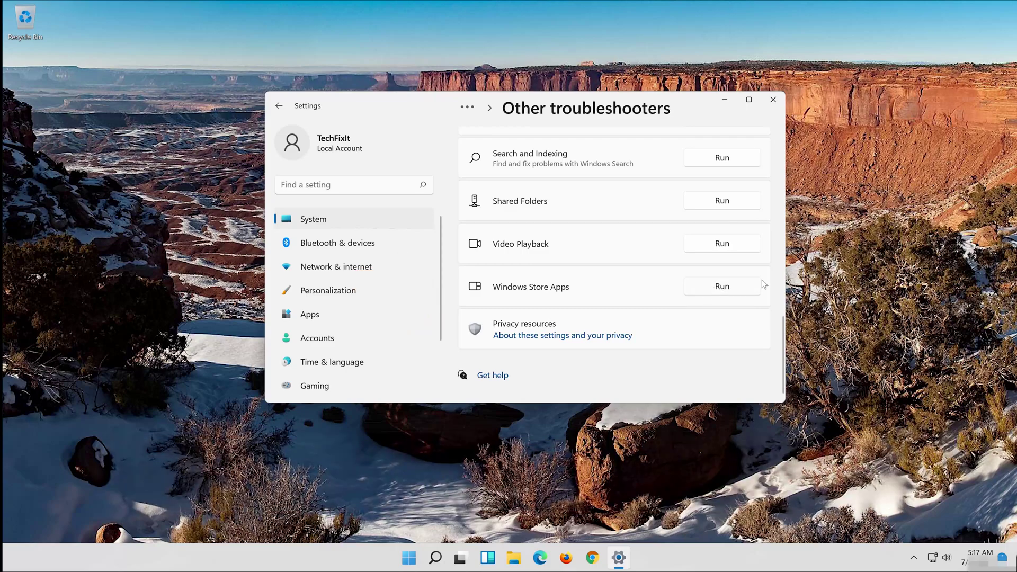
left_click(728, 288)
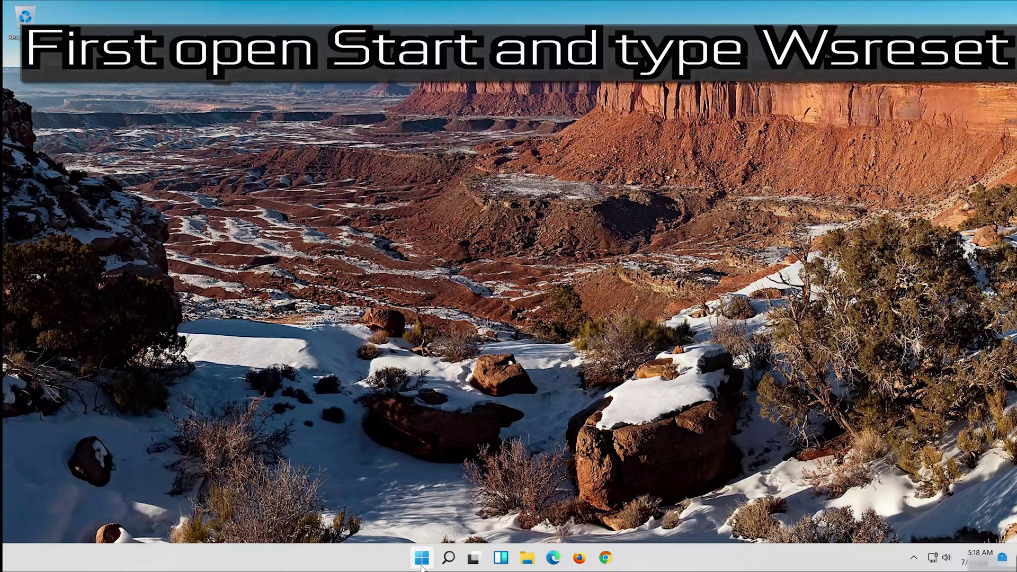
Run wsreset from Start to clear the Store cache, then centre the reopened Store window
left_click(422, 564)
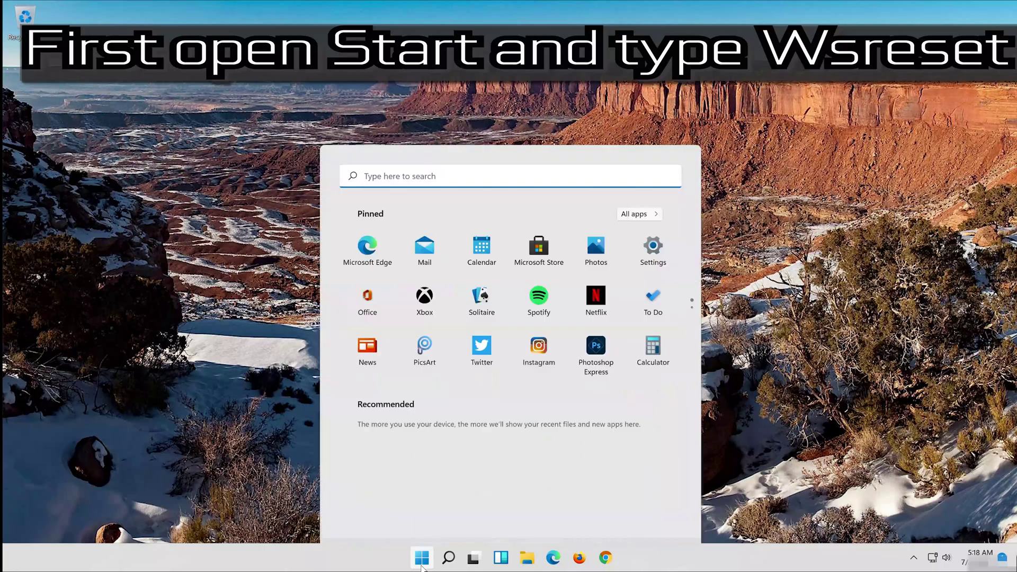
type("ws")
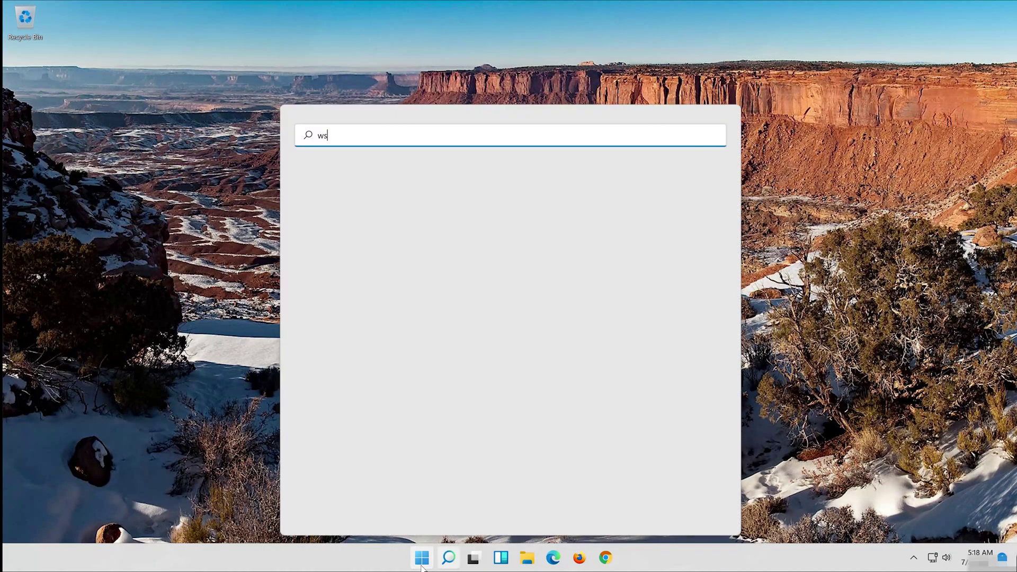
type("reset")
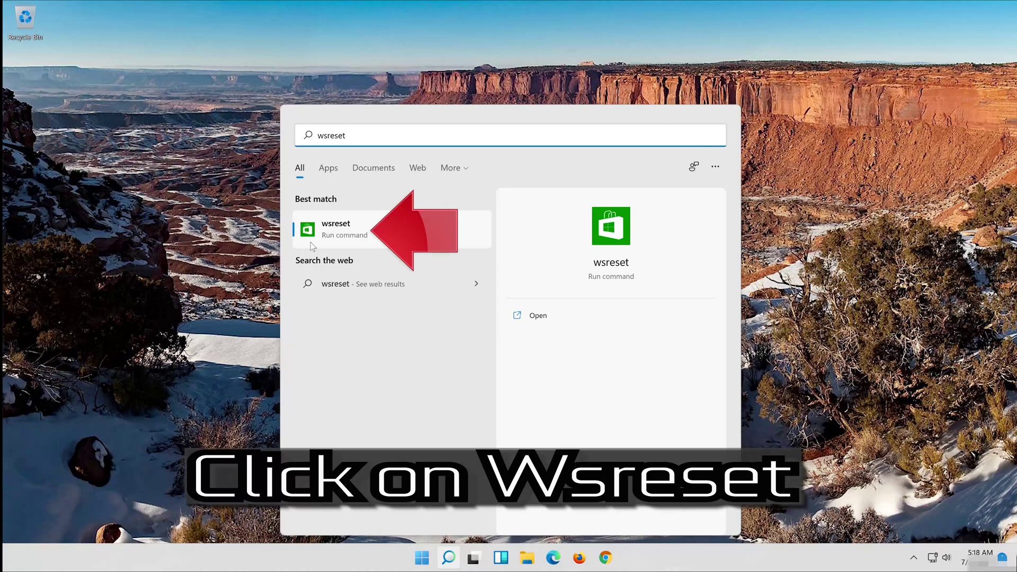
left_click(354, 233)
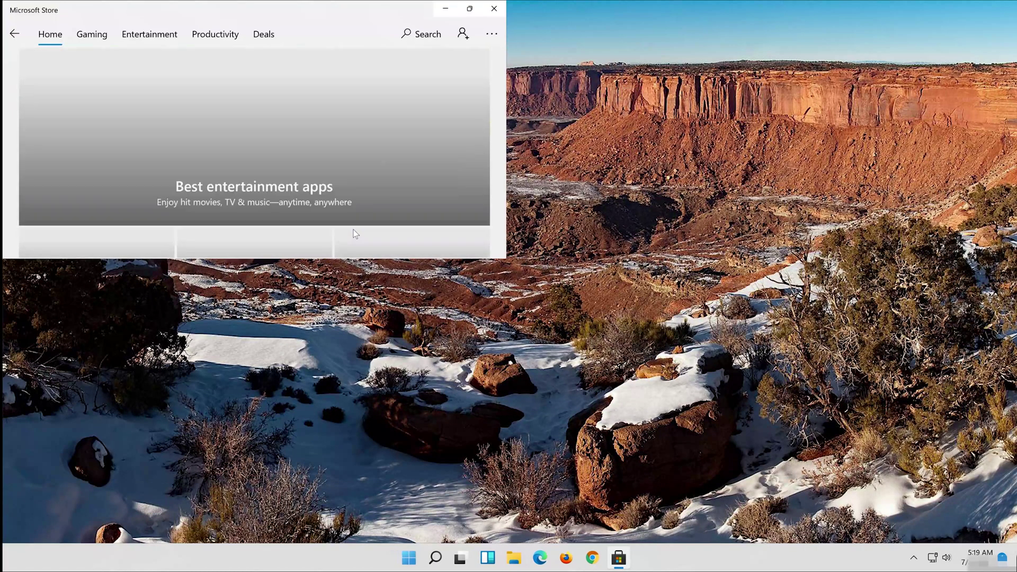
left_click_drag(313, 10, 481, 124)
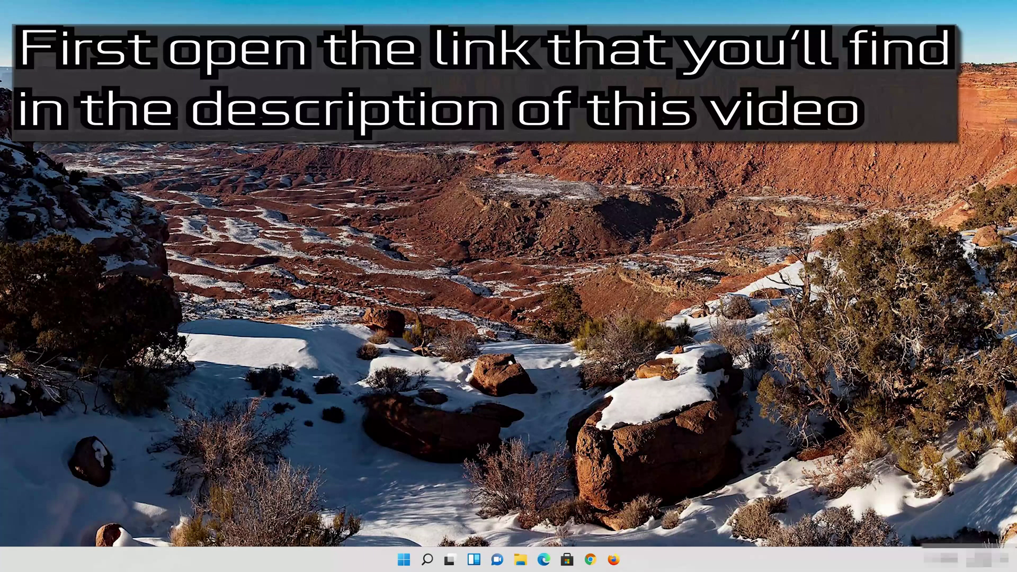
Open Microsoft's Download Windows 11 page in Firefox using Paste and Go
left_click(614, 561)
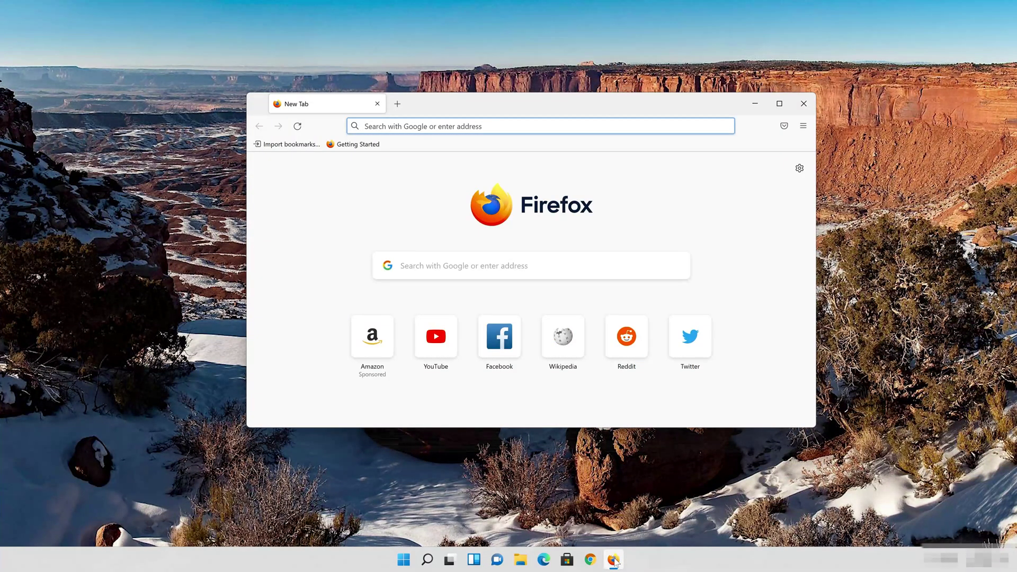
right_click(494, 125)
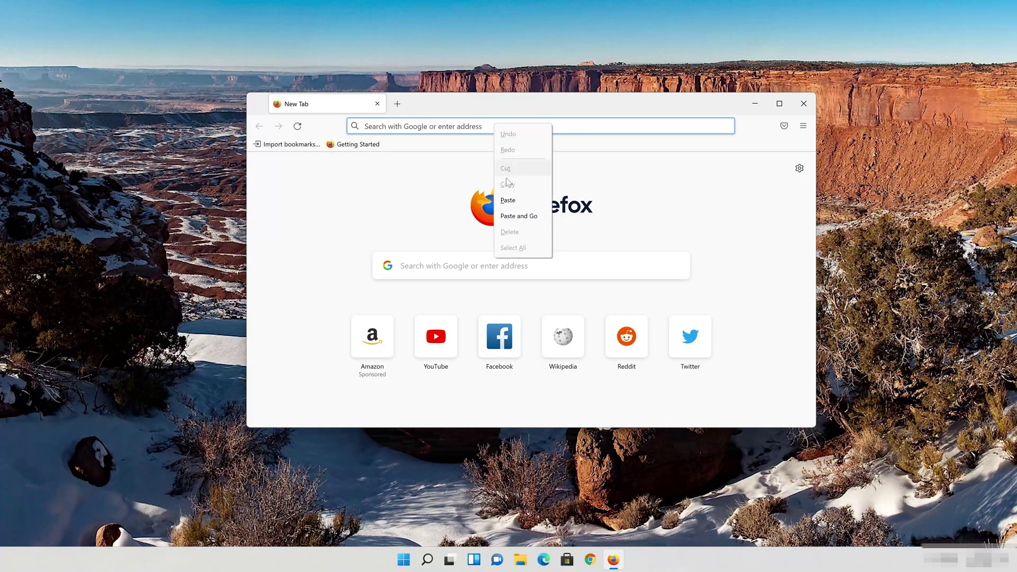
left_click(516, 216)
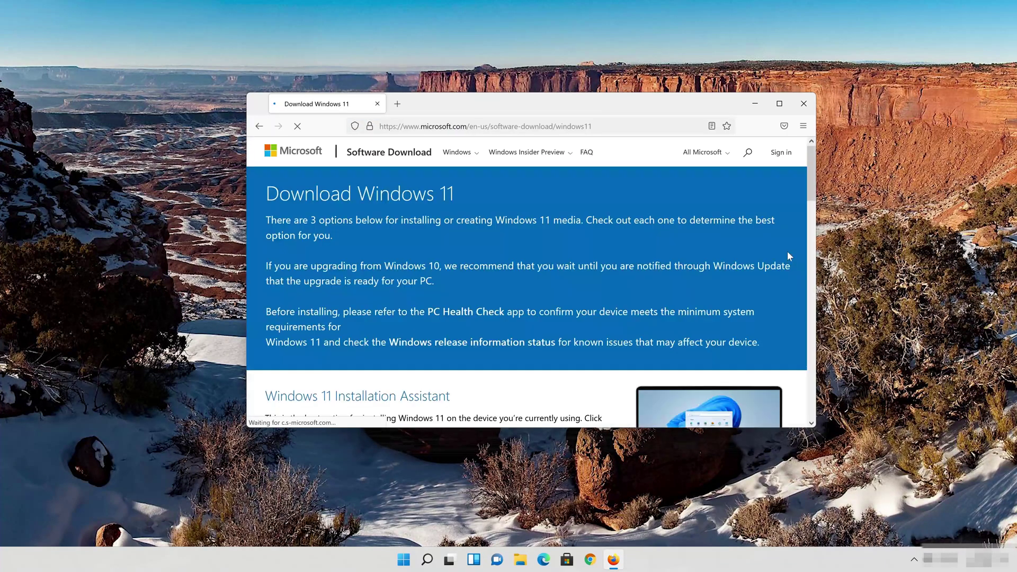
scroll(774, 264, "down", 10)
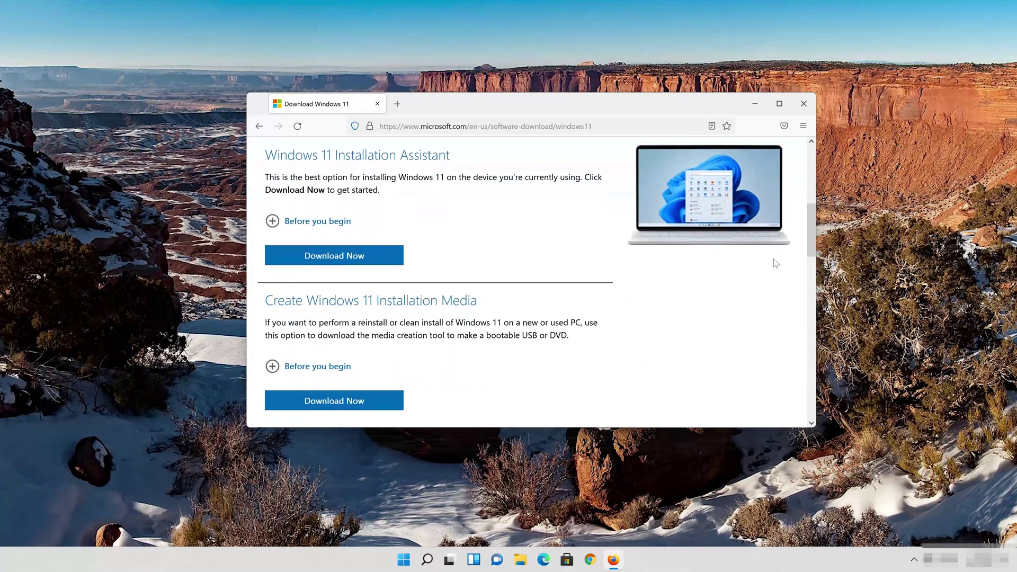
scroll(776, 263, "up", 2)
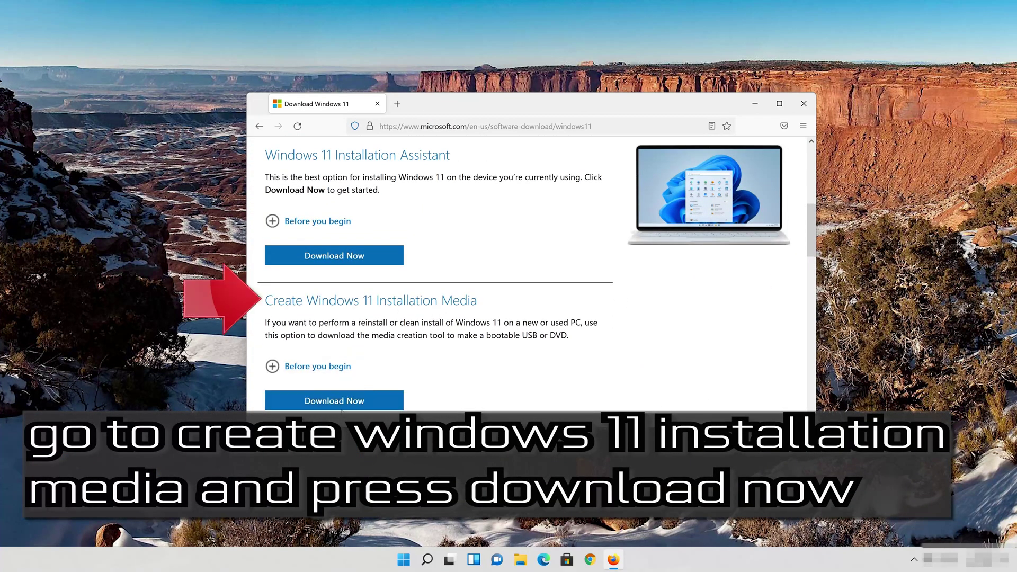
Download and save MediaCreationToolW11.exe from the installation media section, then close Firefox
left_click(350, 403)
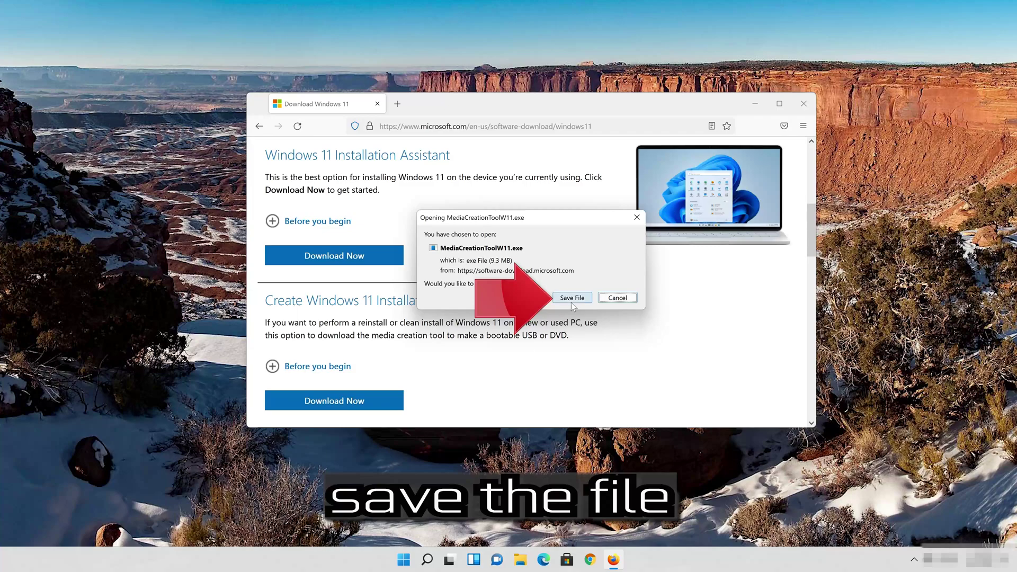
left_click(571, 300)
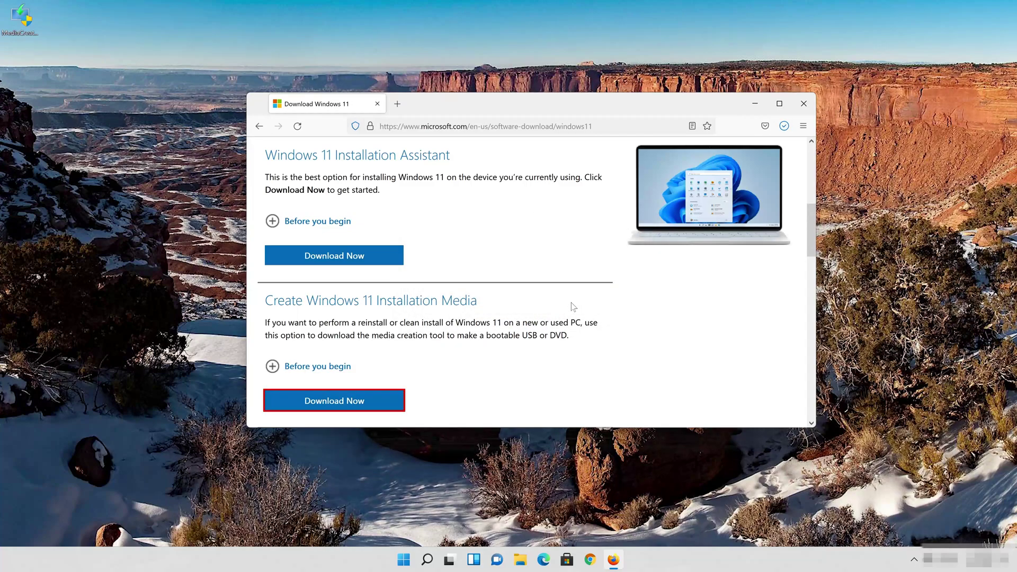
left_click(803, 109)
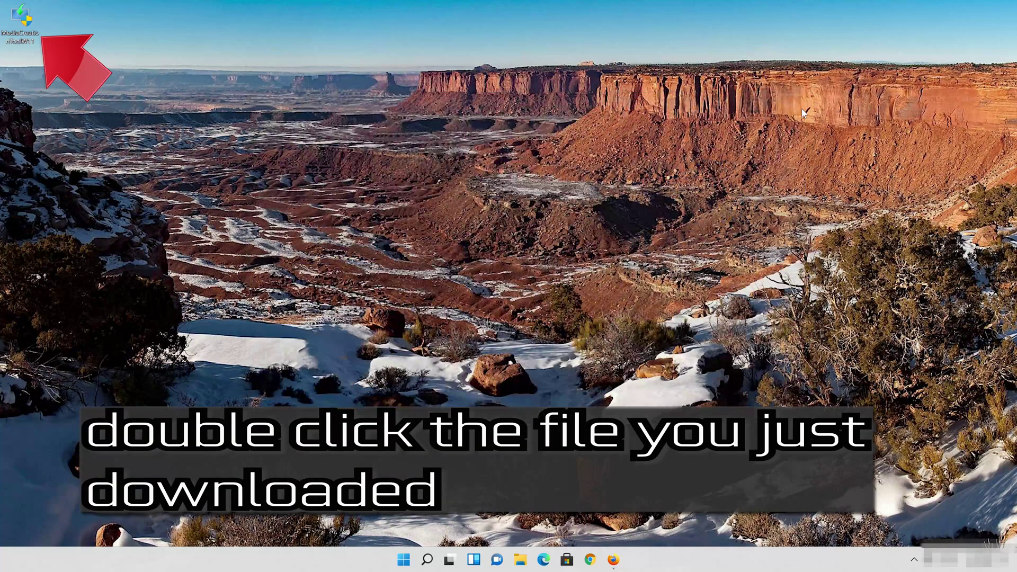
Launch MediaCreationTool from the desktop and approve the User Account Control prompt
double_click(26, 27)
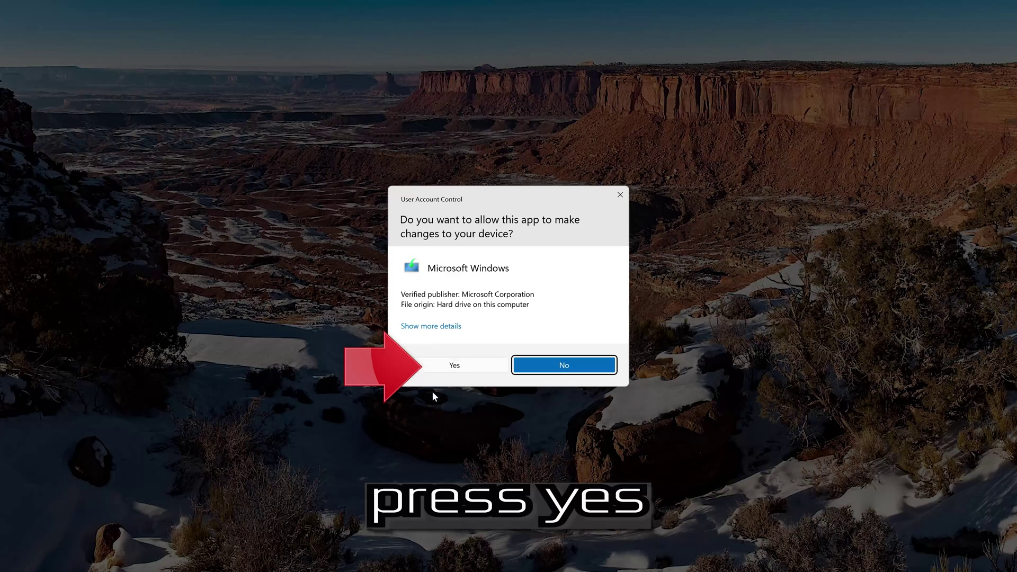
left_click(454, 366)
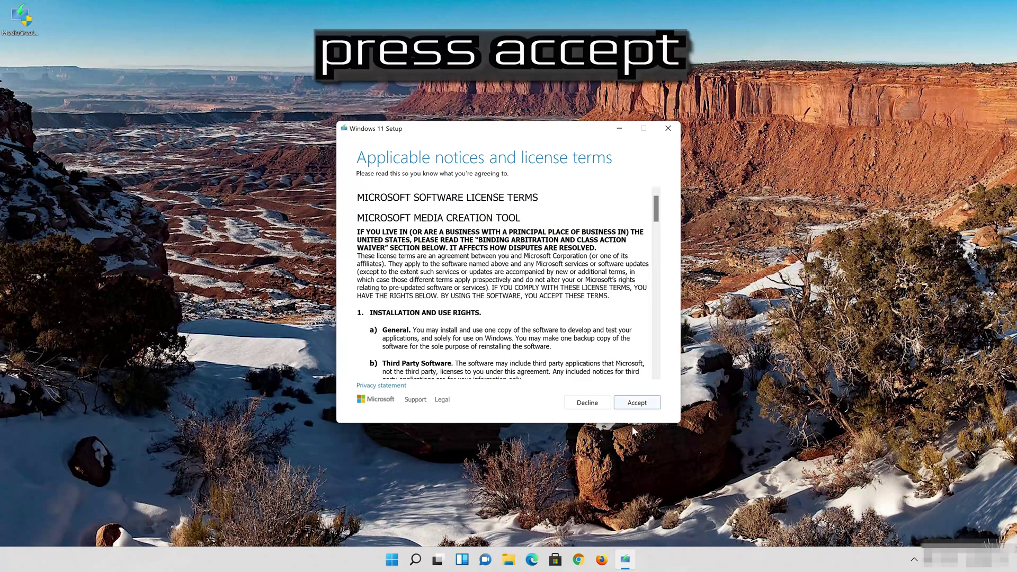
Accept the license terms and keep English (United States) with the Windows 11 edition
left_click(646, 408)
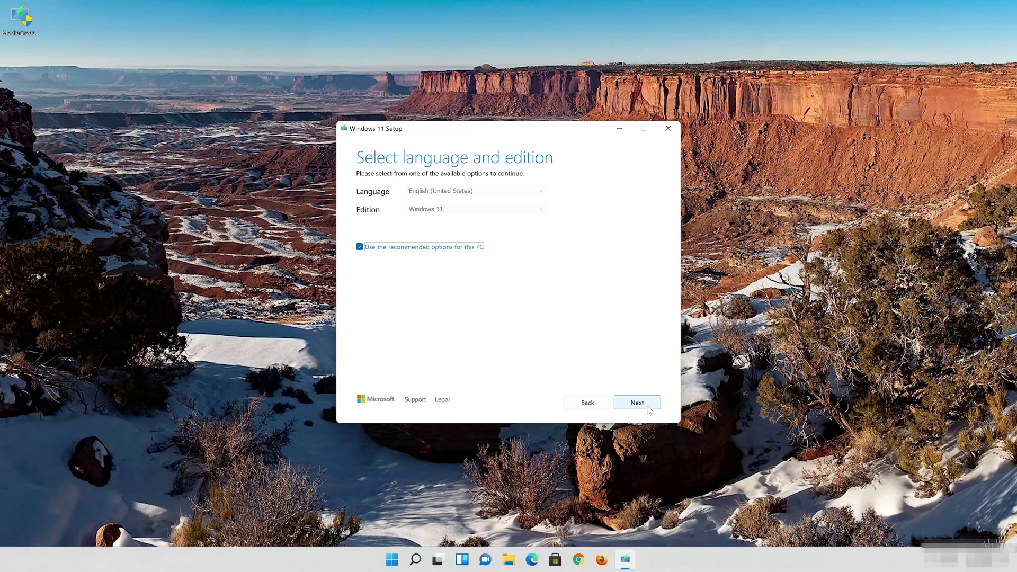
left_click(360, 247)
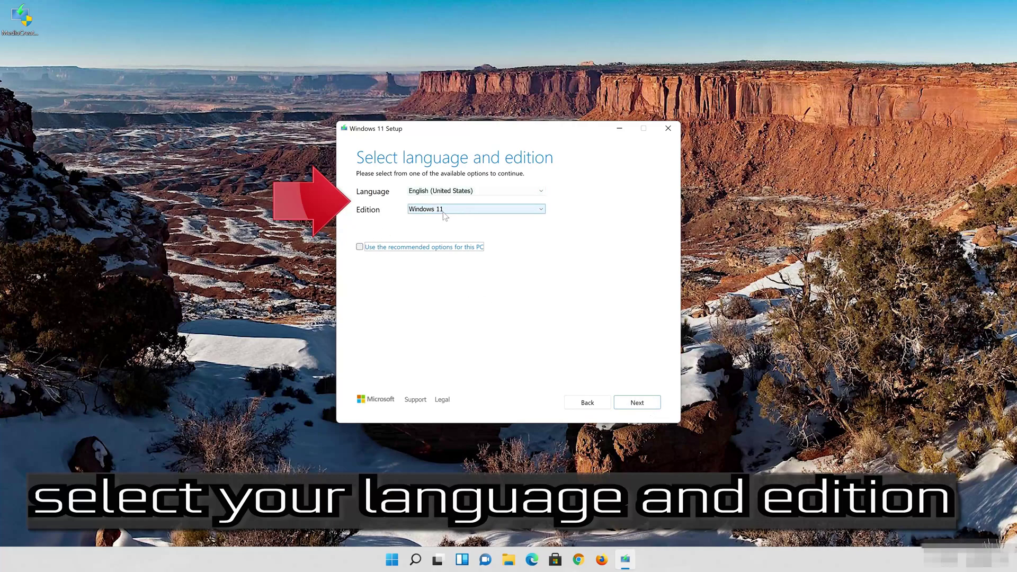
left_click(360, 247)
left_click(359, 247)
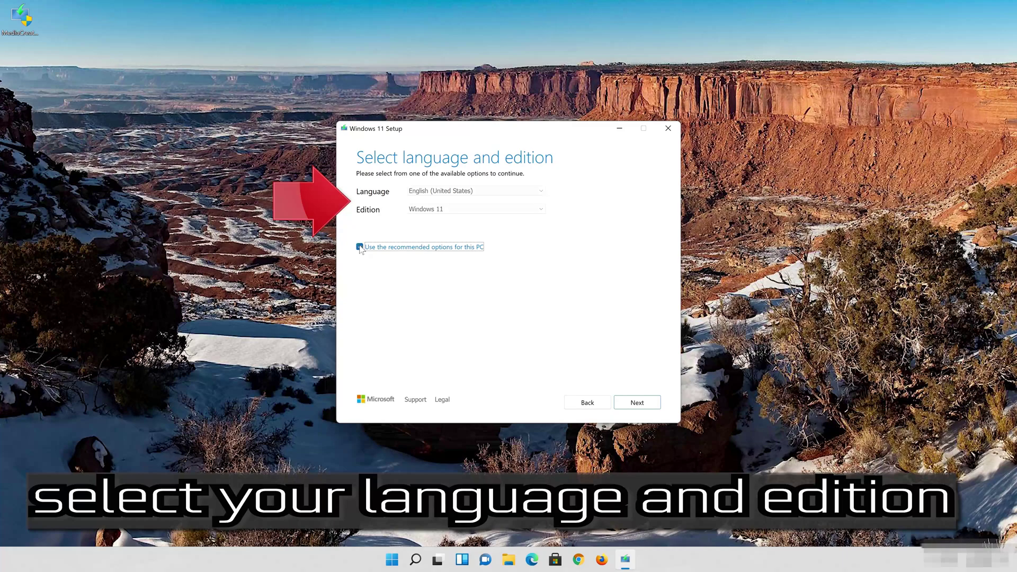
left_click(639, 404)
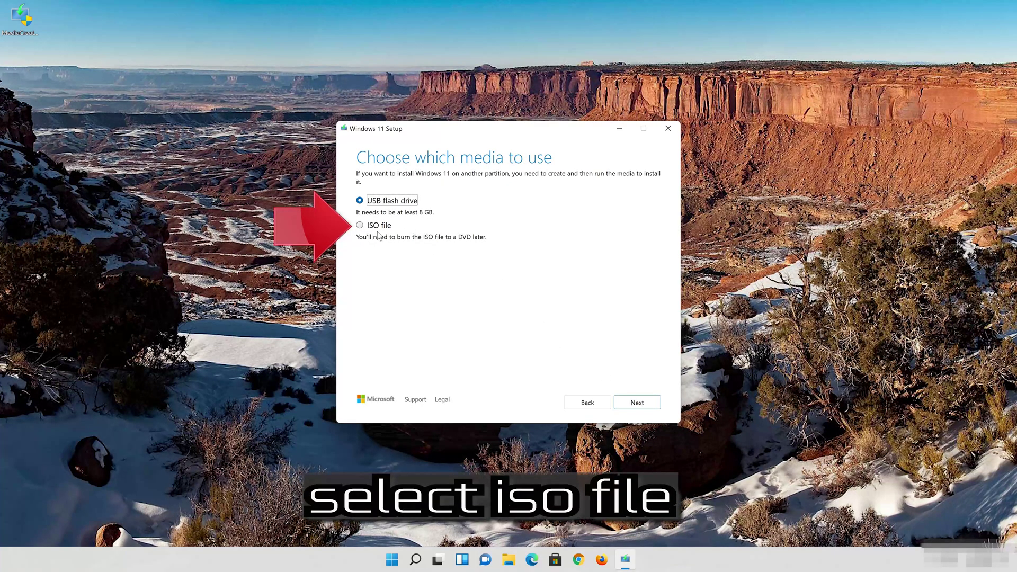
Choose ISO file media and save it to the Desktop as 'Windows 11'
left_click(361, 226)
left_click(646, 402)
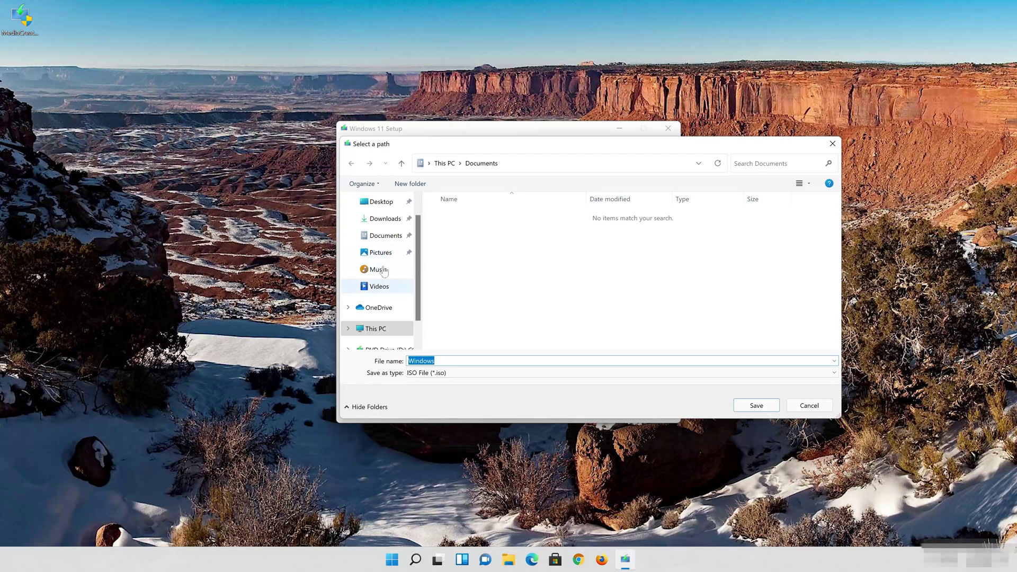
left_click(392, 207)
left_click(445, 360)
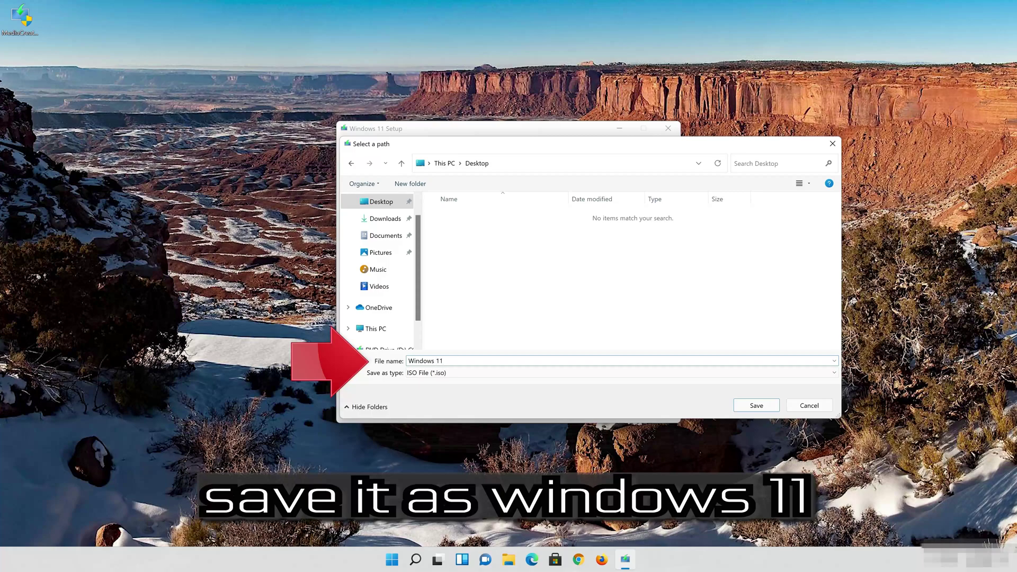
left_click(765, 411)
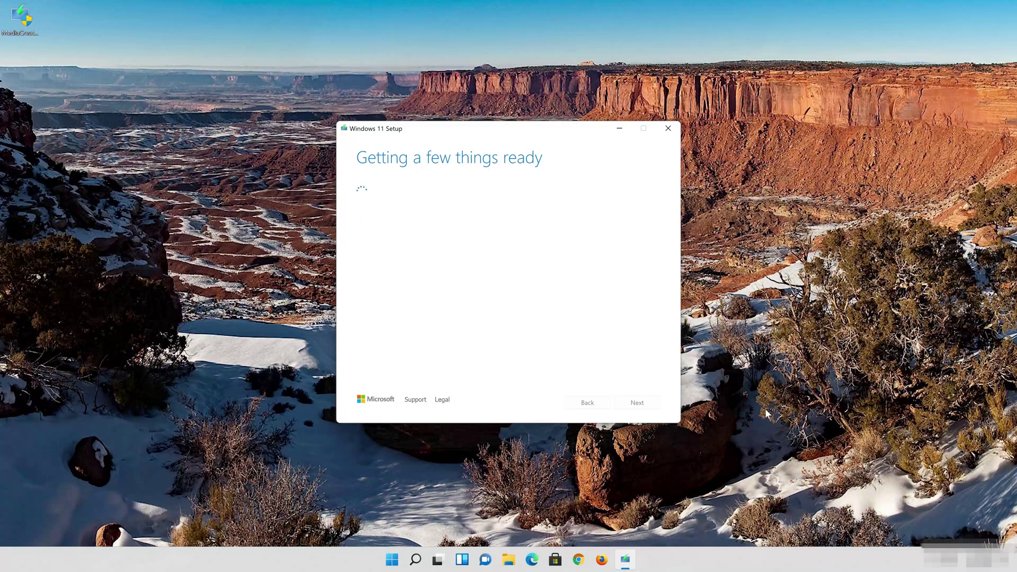